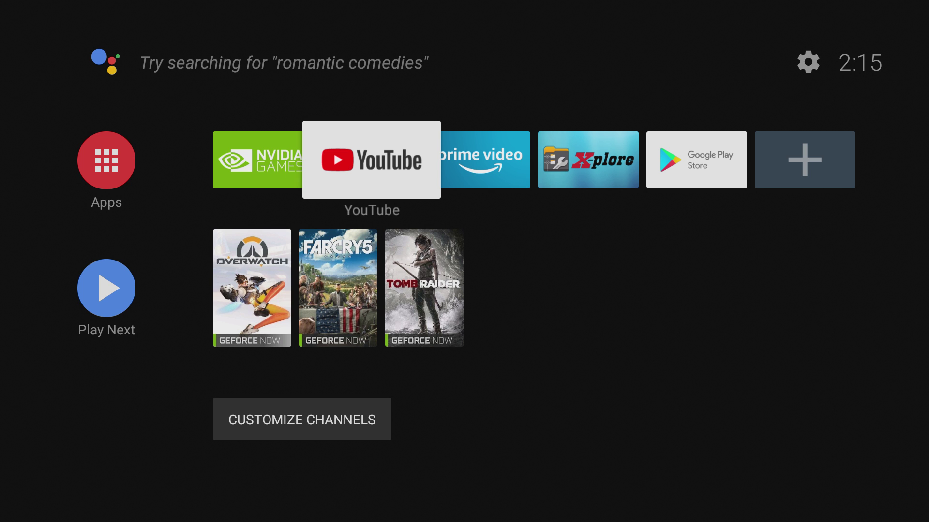
Open the X-plore file manager from the favorites row.
key(Right)
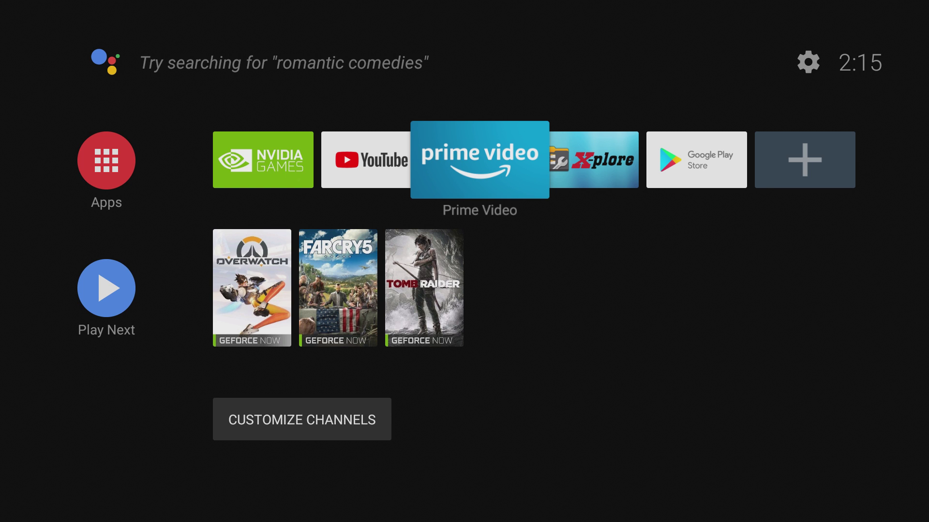
key(Right)
key(Right)
key(Right)
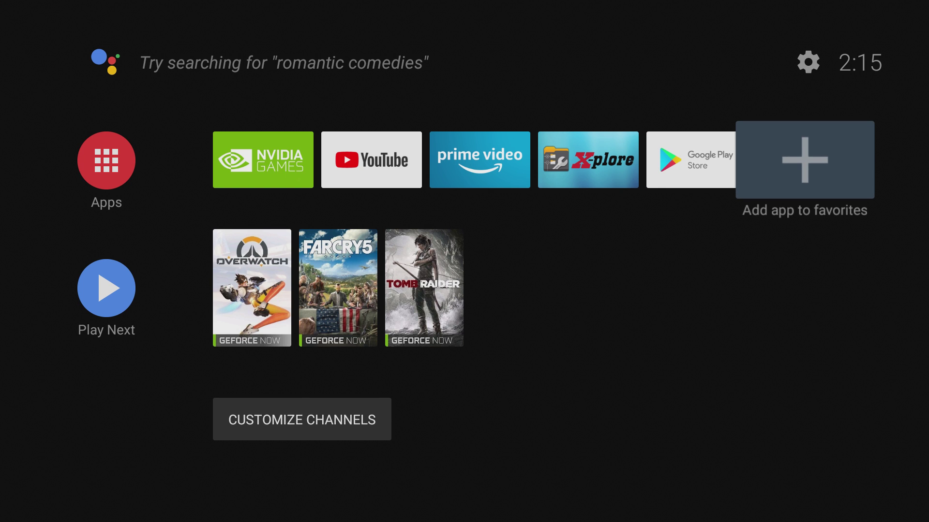
key(Left)
key(Left)
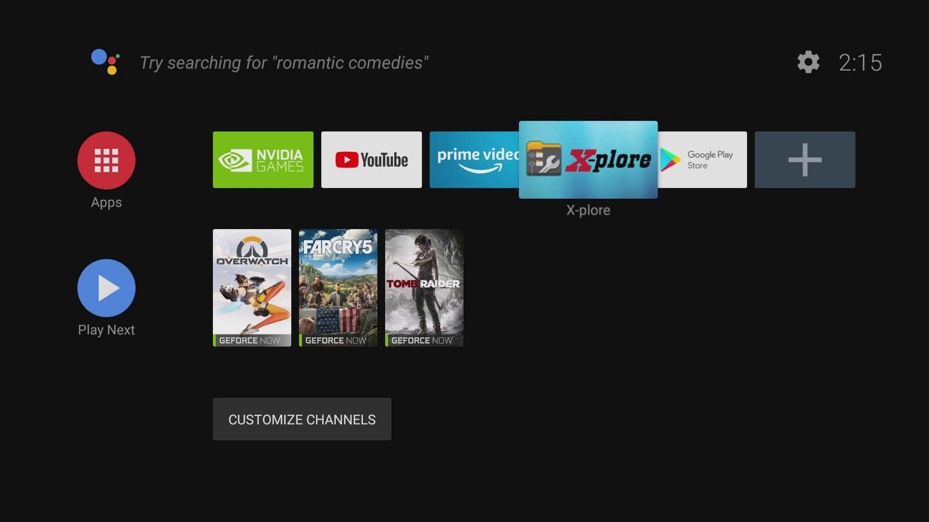
key(Return)
Install Power Menu [1.6] TV.apk from the /sdcard/Download folder and open the installed app.
key(Down)
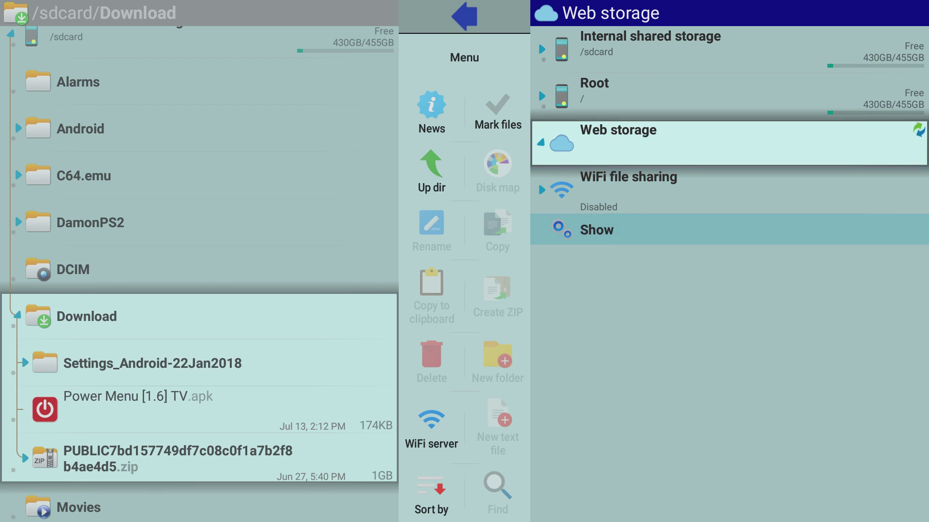
key(Left)
key(Left)
key(Down)
key(Left)
key(Down)
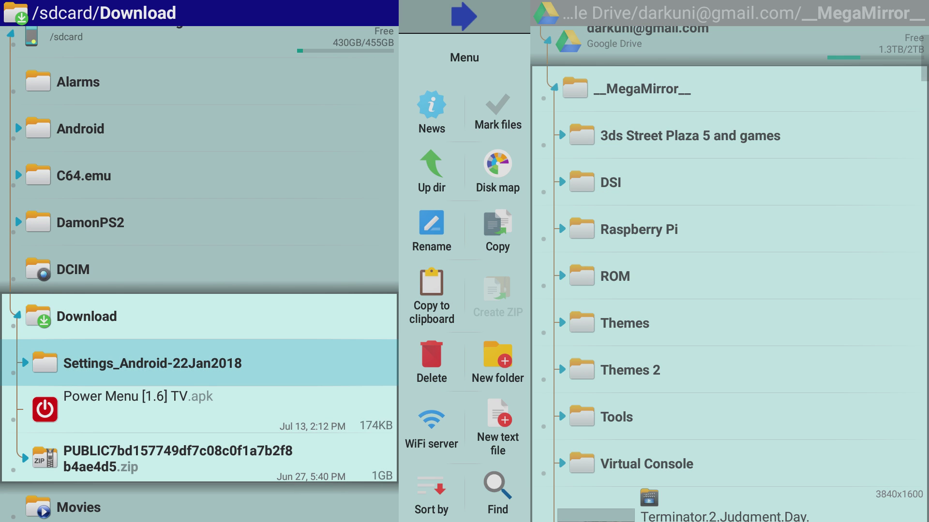
key(Down)
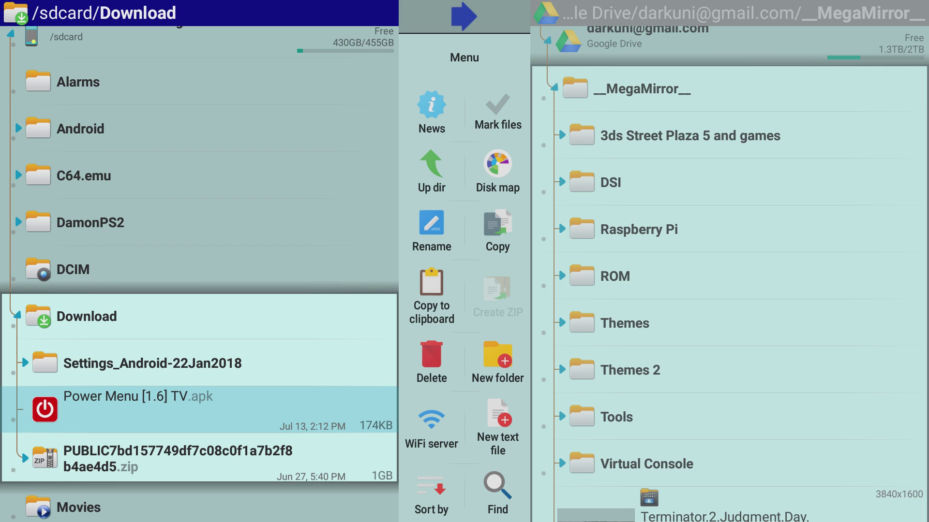
key(Return)
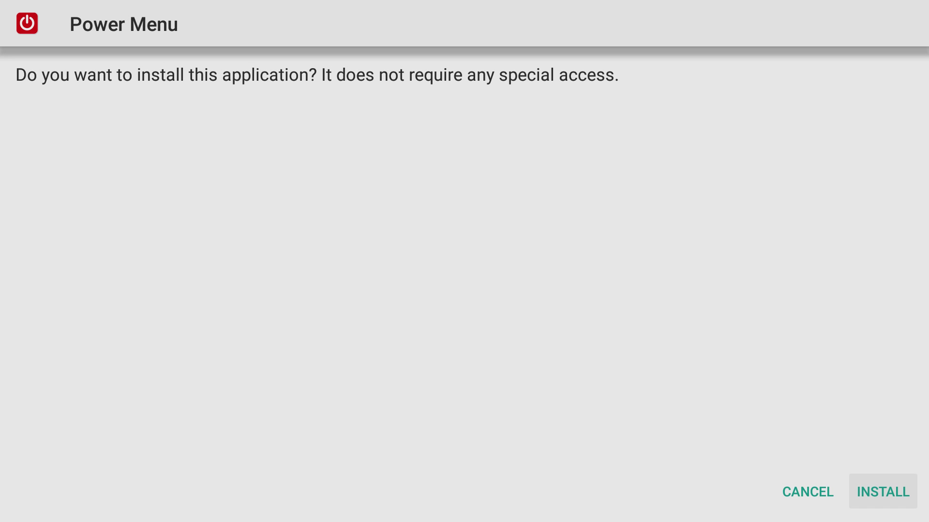
key(Return)
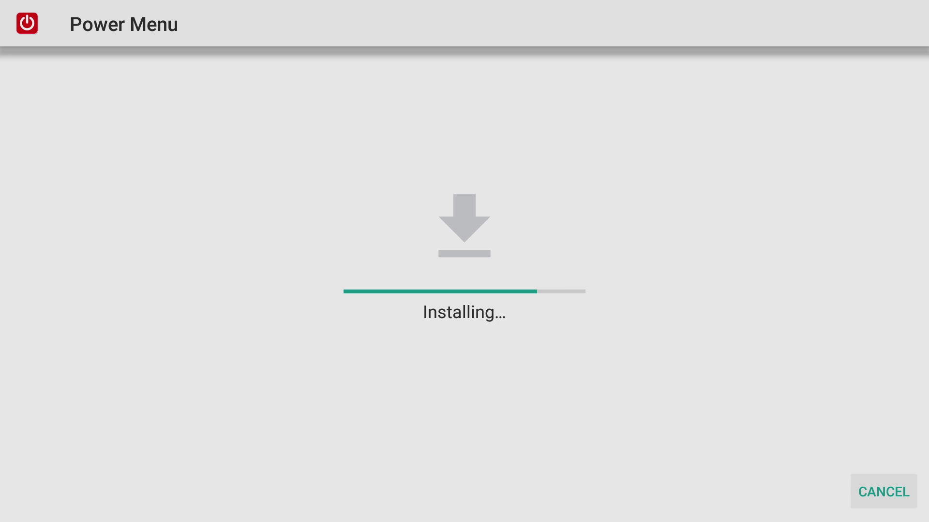
key(Right)
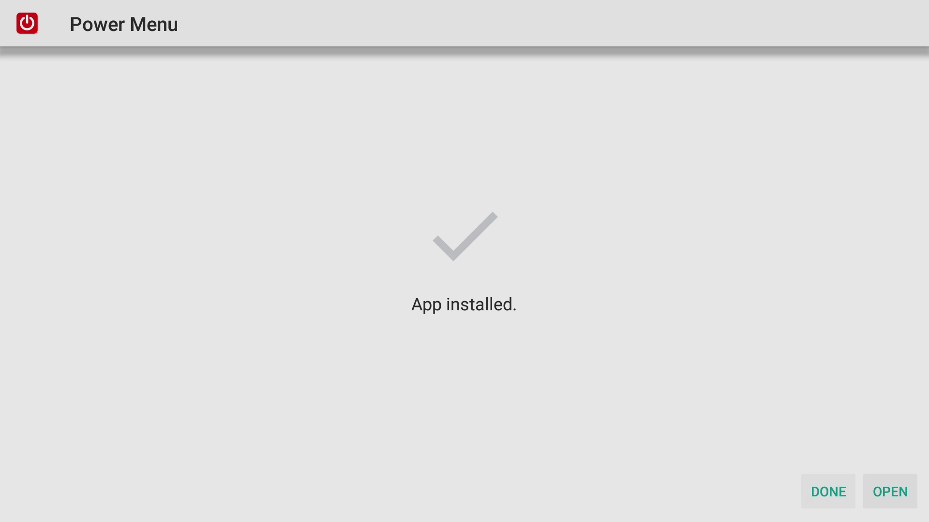
key(Return)
Examine the power options offered in the Power Menu app.
key(Down)
key(Down)
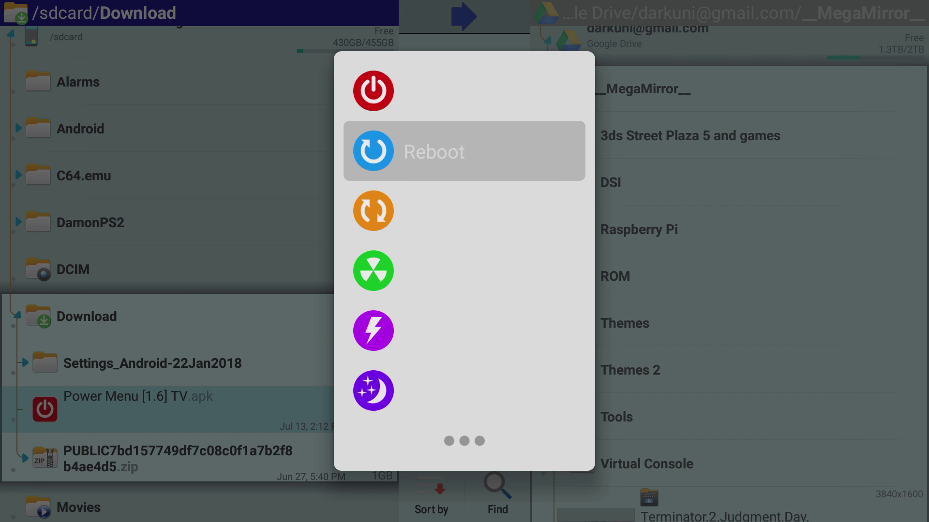
key(Up)
key(Up)
key(Up)
key(Down)
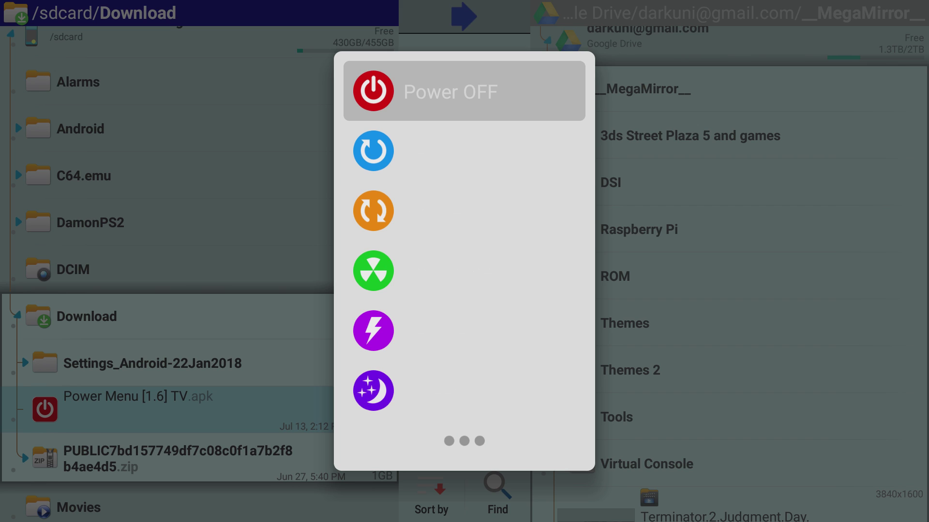
key(Down)
key(Down)
key(Down)
key(Down)
key(Down)
key(Down)
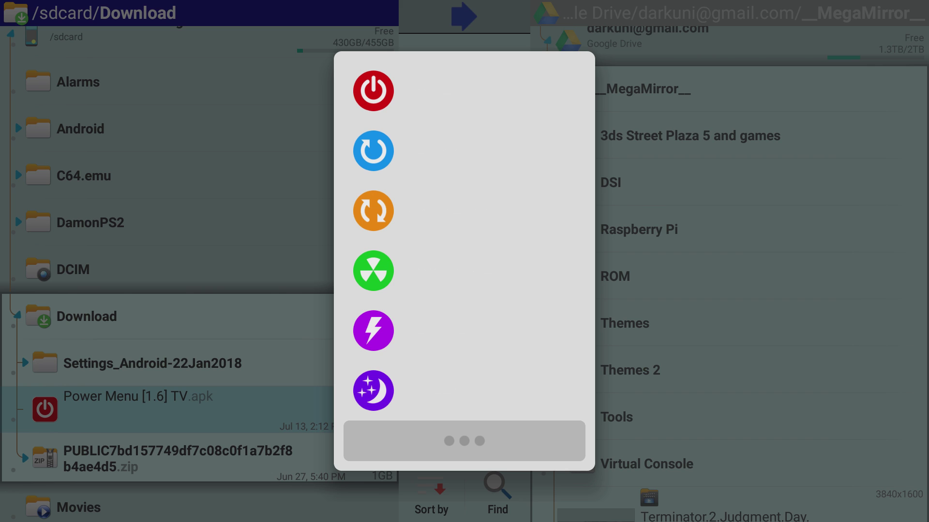
key(Up)
key(Down)
Disable the Soft reboot, Bootloader and Recovery entries in the Power Menu settings.
key(Return)
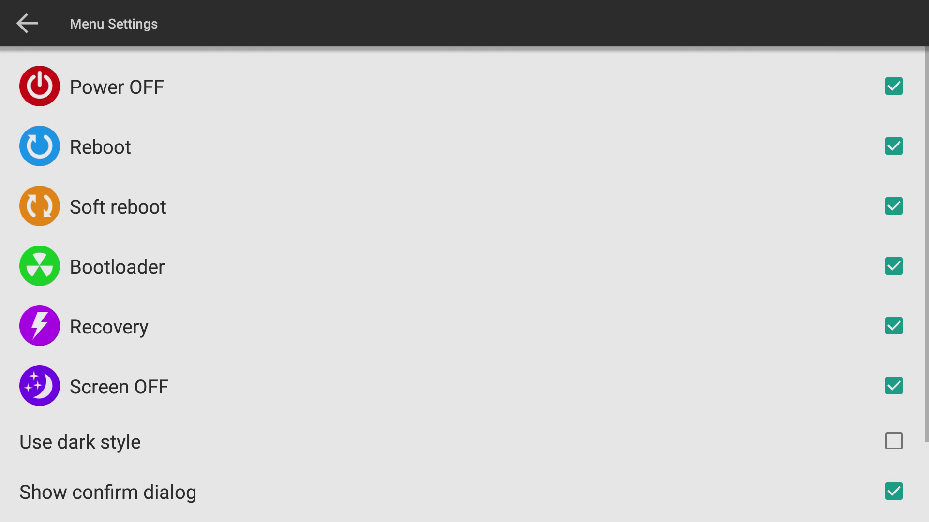
key(Down)
key(Down)
key(Down)
key(Return)
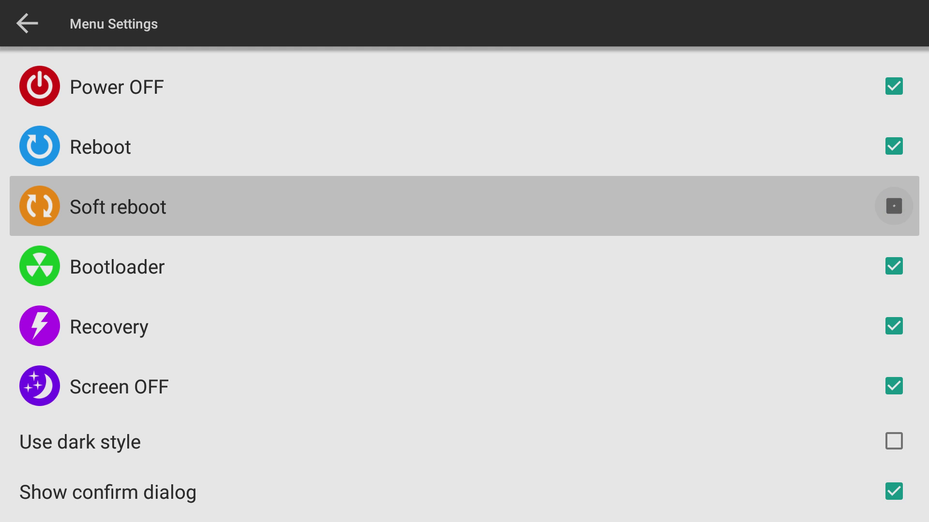
key(Down)
key(Return)
key(Down)
key(Return)
Enable the dark style for the Power Menu.
key(Down)
key(Down)
key(Return)
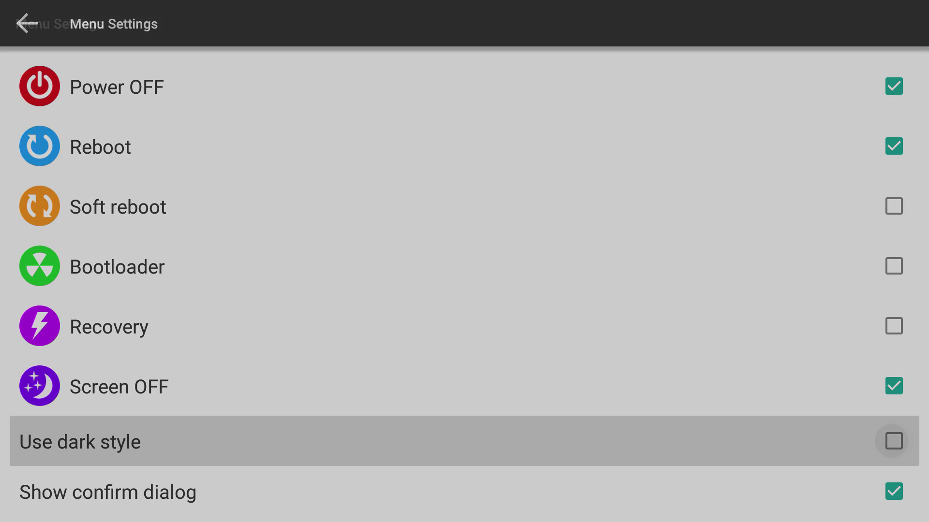
Turn off the confirm dialog option and leave the menu settings.
key(Down)
key(Down)
key(Down)
key(Down)
key(Down)
key(Down)
key(Down)
key(Down)
key(Down)
key(Up)
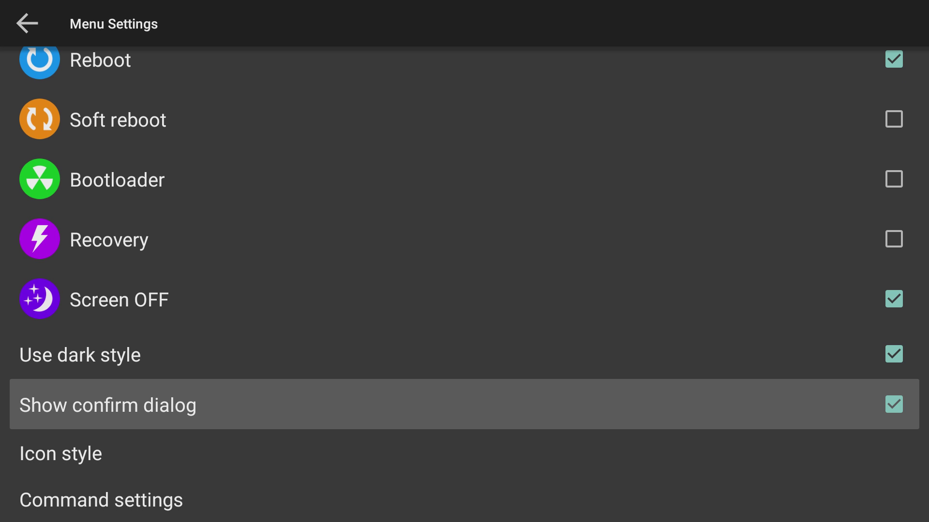
key(Return)
key(Up)
key(Down)
key(Down)
key(Escape)
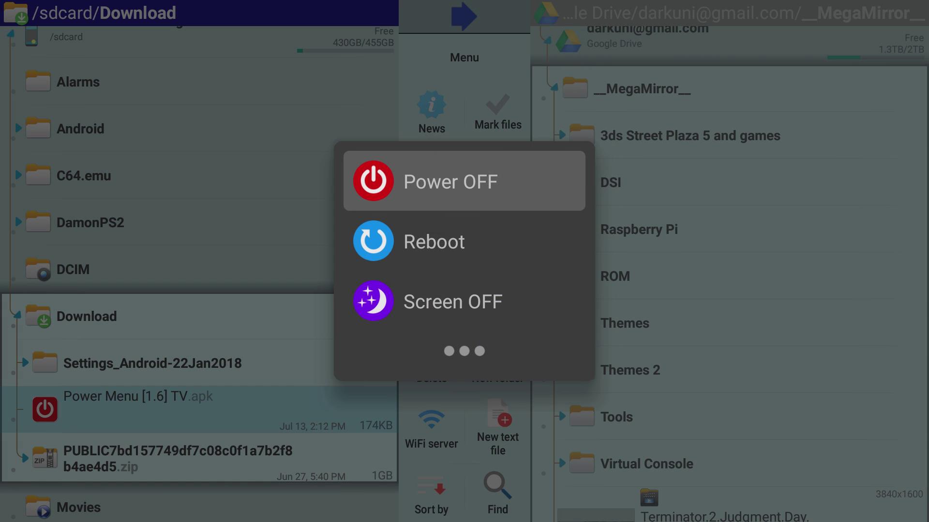
Look over the entries remaining in the customized Power Menu and close it.
key(Down)
key(Down)
key(Up)
key(Up)
key(Down)
key(Down)
key(Down)
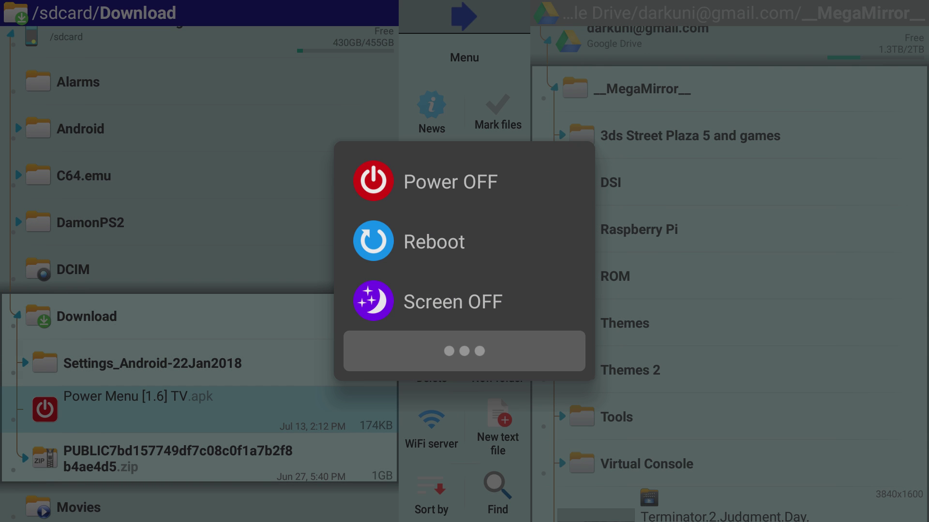
key(Escape)
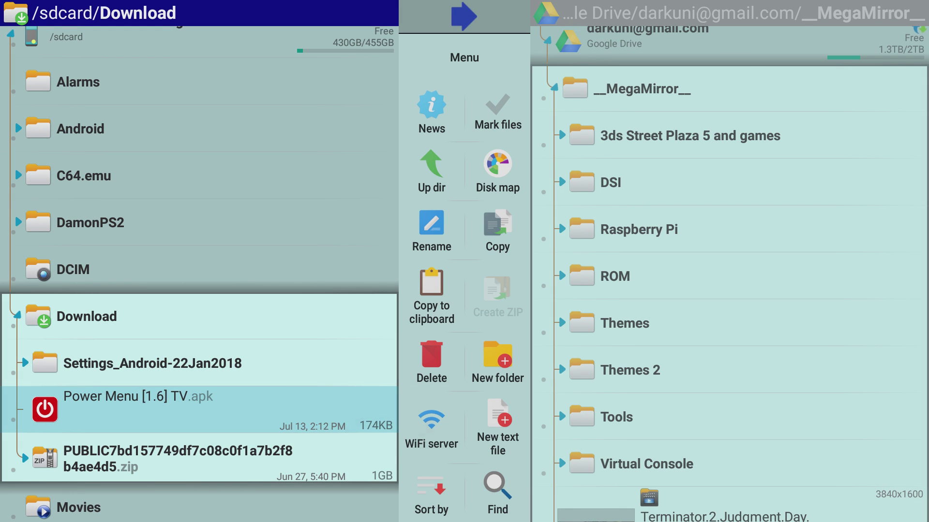
Exit X-plore and return to the Android TV home screen.
key(Escape)
key(Escape)
key(Left)
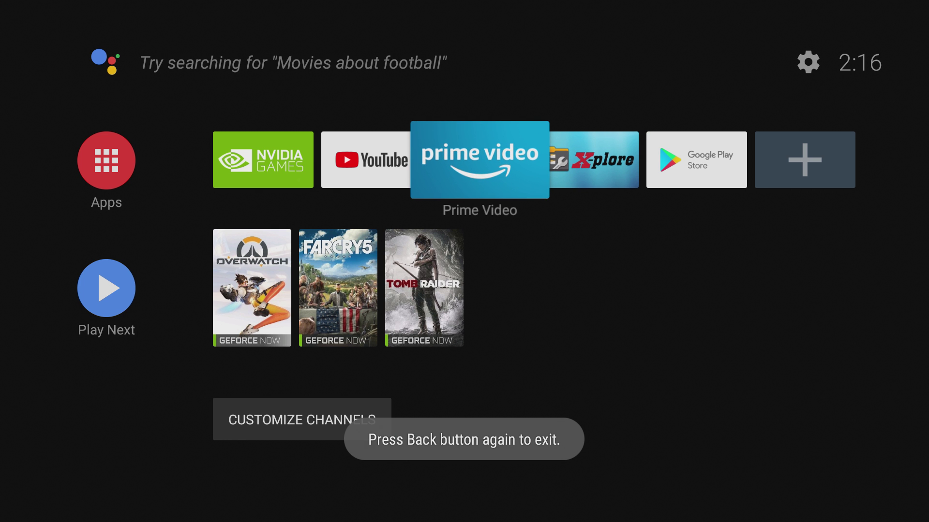
Add the Power Menu app to the home screen favorites.
key(Right)
key(Right)
key(Right)
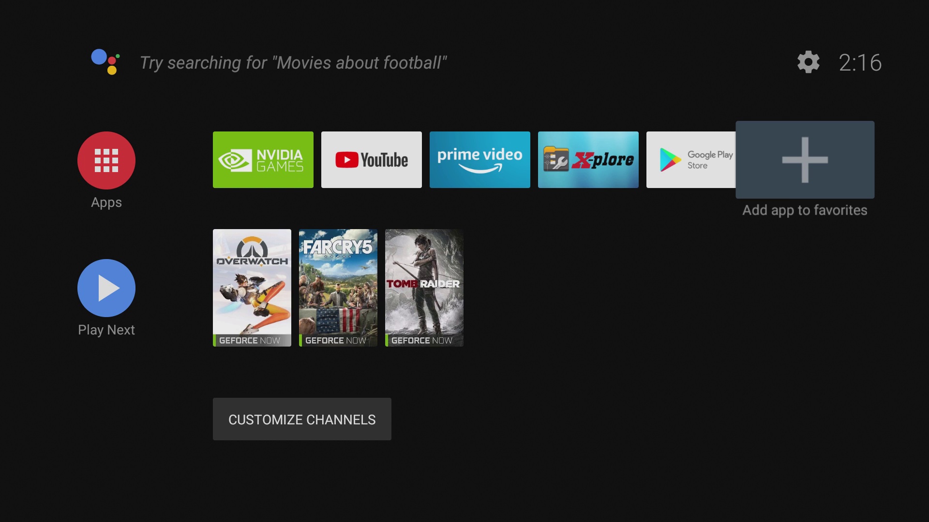
key(Return)
key(Down)
key(Down)
key(Down)
key(Down)
key(Down)
key(Down)
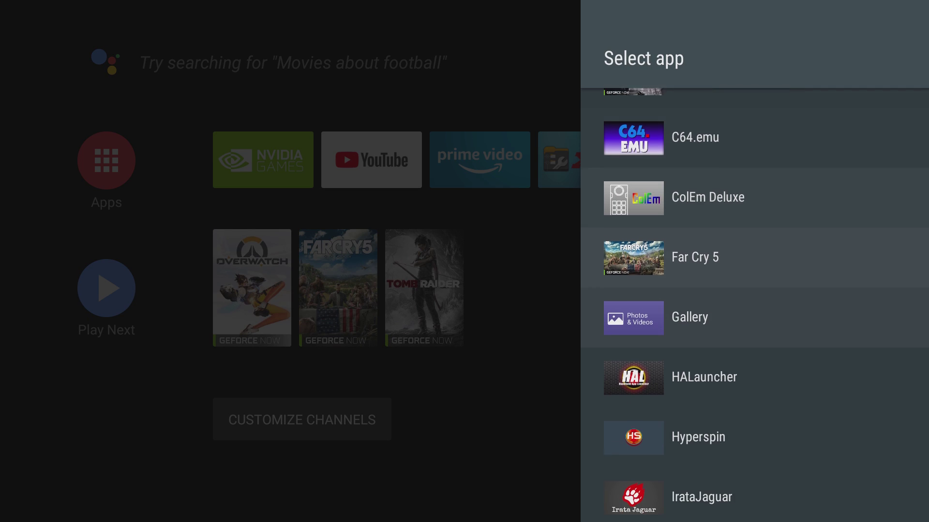
key(Down)
key(Down)
key(Down)
key(Down)
key(Down)
key(Down)
key(Down)
key(Down)
key(Down)
key(Down)
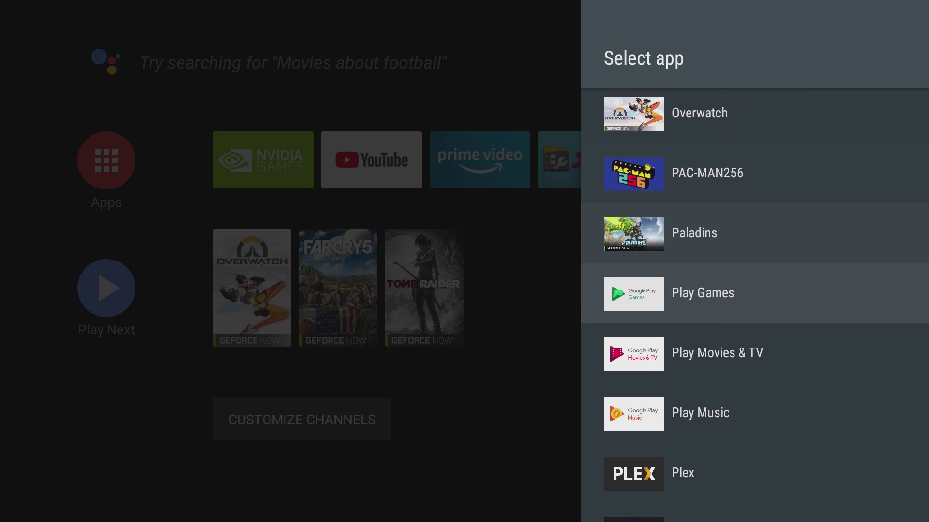
key(Down)
key(Down)
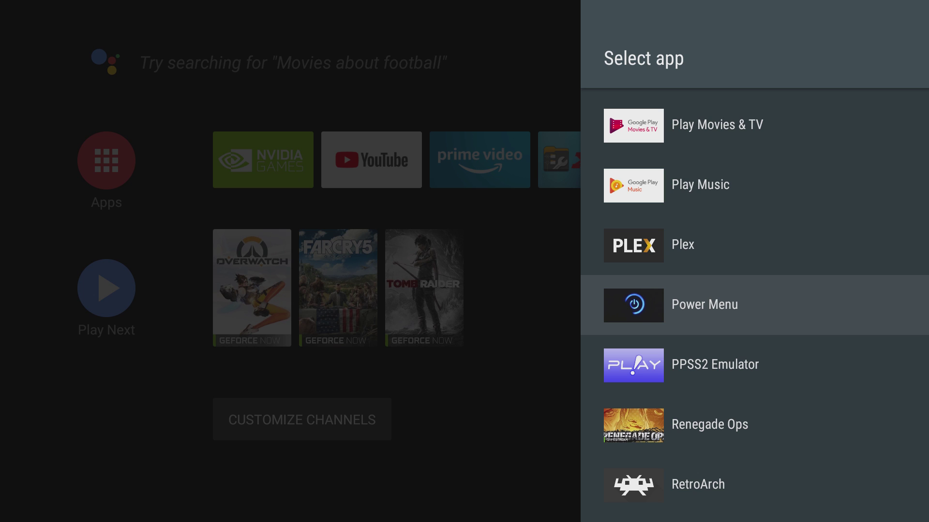
key(Return)
Move the Power Menu tile to the first position in the favorites row.
key(Left)
key(Left)
key(Right)
key(Right)
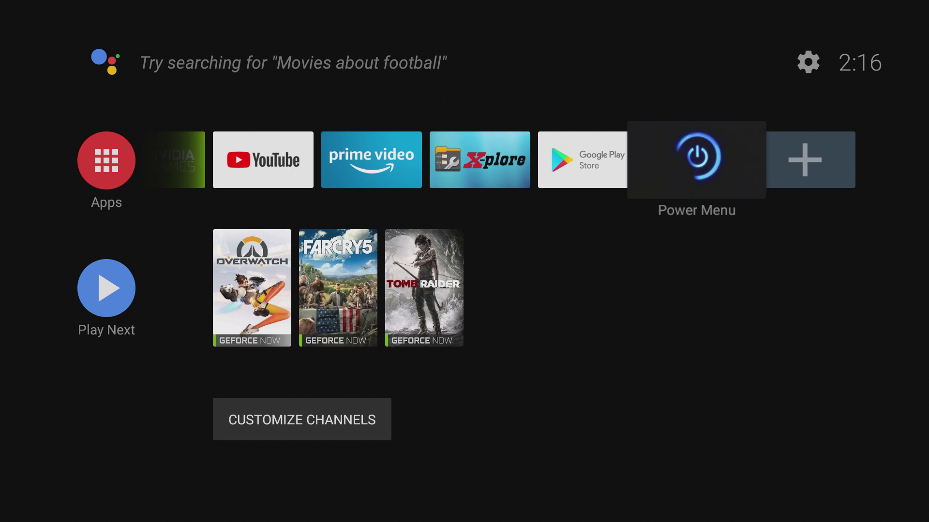
key(Return)
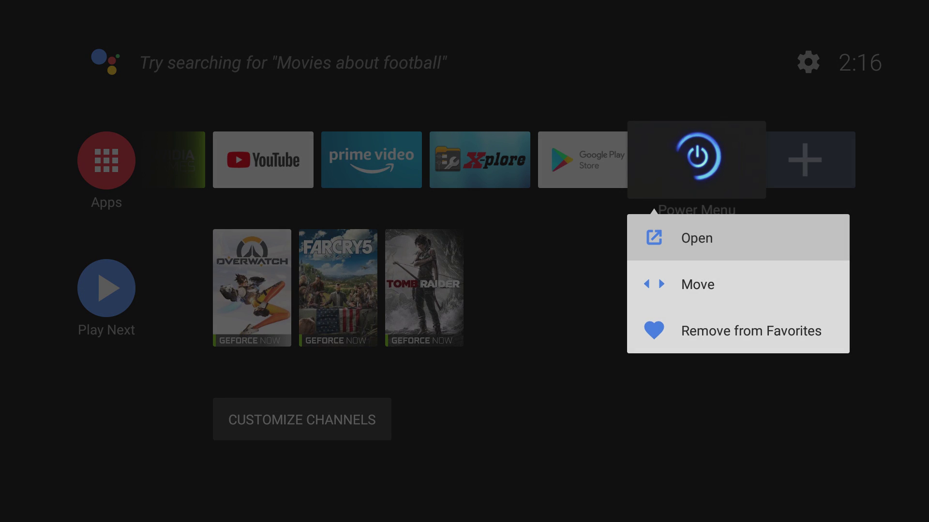
key(Down)
key(Return)
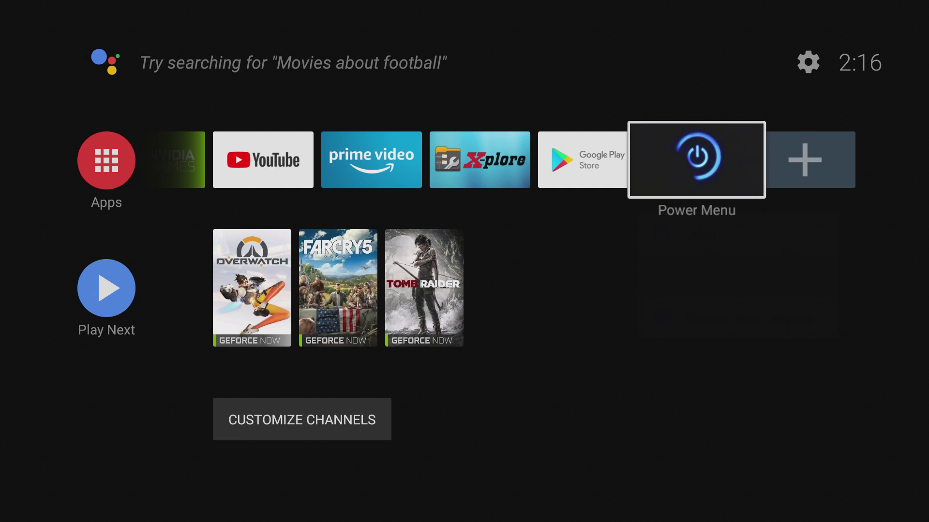
key(Left)
key(Left)
key(Left)
key(Left)
key(Left)
key(Return)
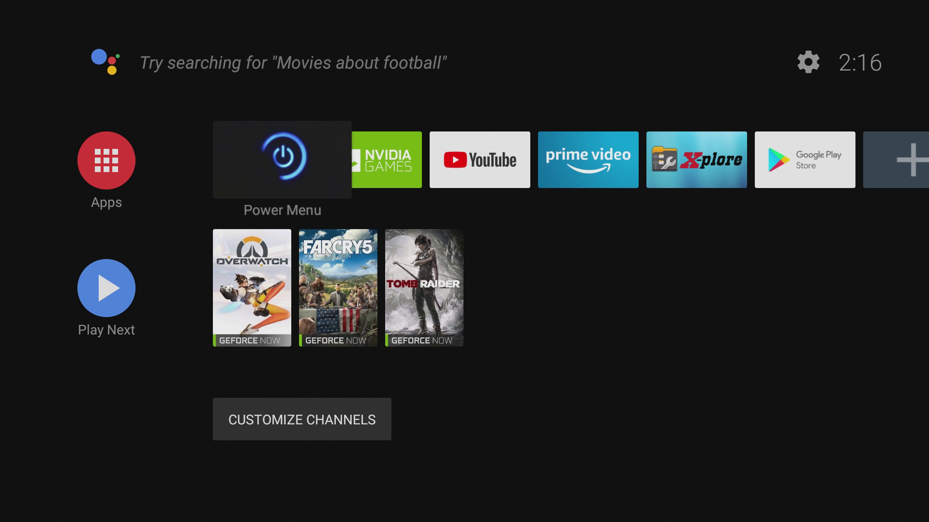
key(Right)
key(Right)
key(Right)
key(Left)
key(Left)
key(Left)
key(Right)
key(Right)
key(Right)
key(Right)
key(Left)
key(Left)
key(Left)
key(Left)
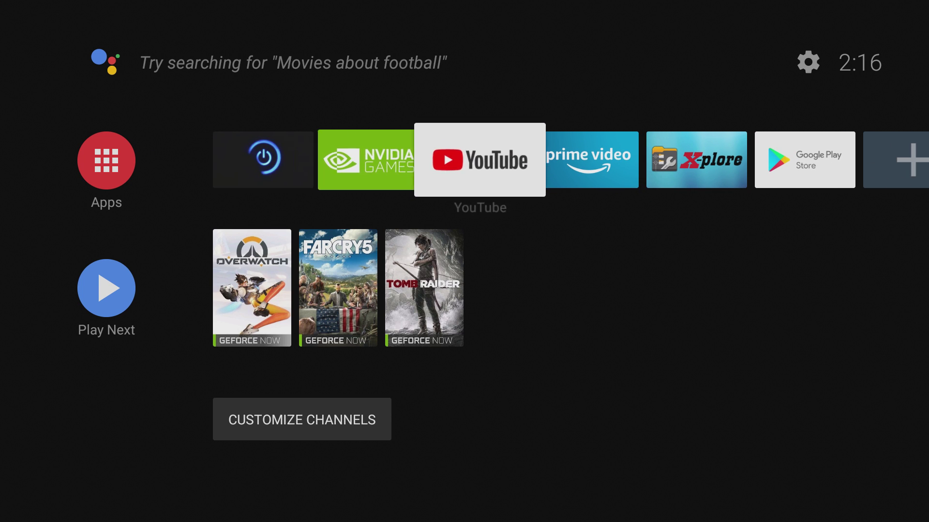
Move the Power Menu tile back to the end of the favorites row.
key(Return)
key(Down)
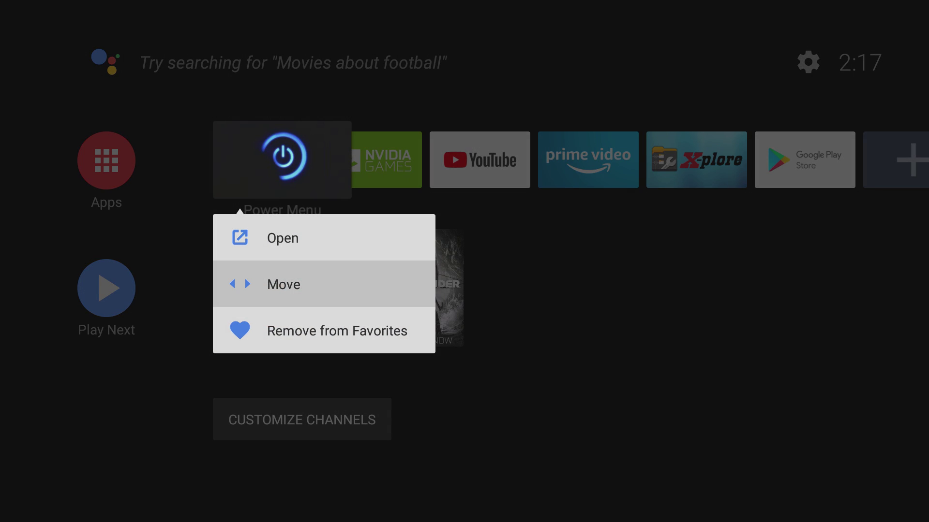
key(Return)
key(Right)
key(Right)
key(Right)
key(Right)
key(Right)
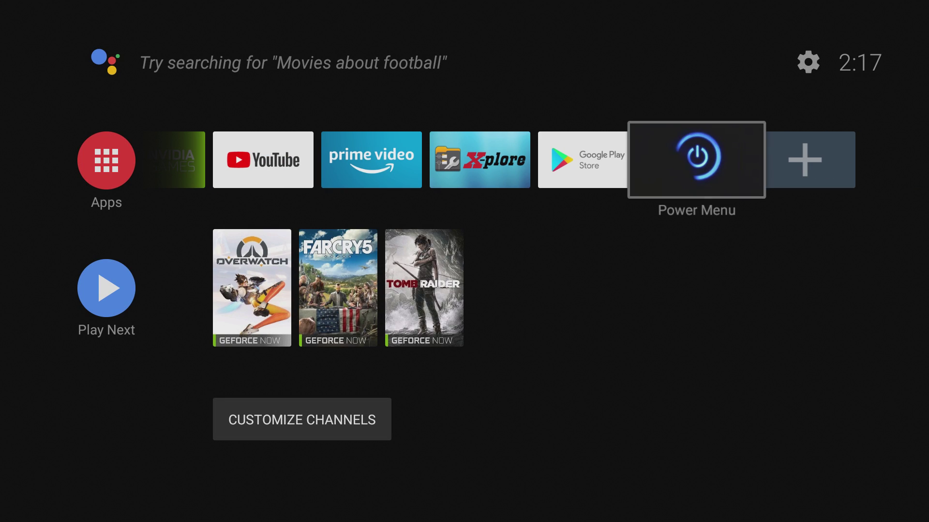
key(Left)
key(Right)
key(Return)
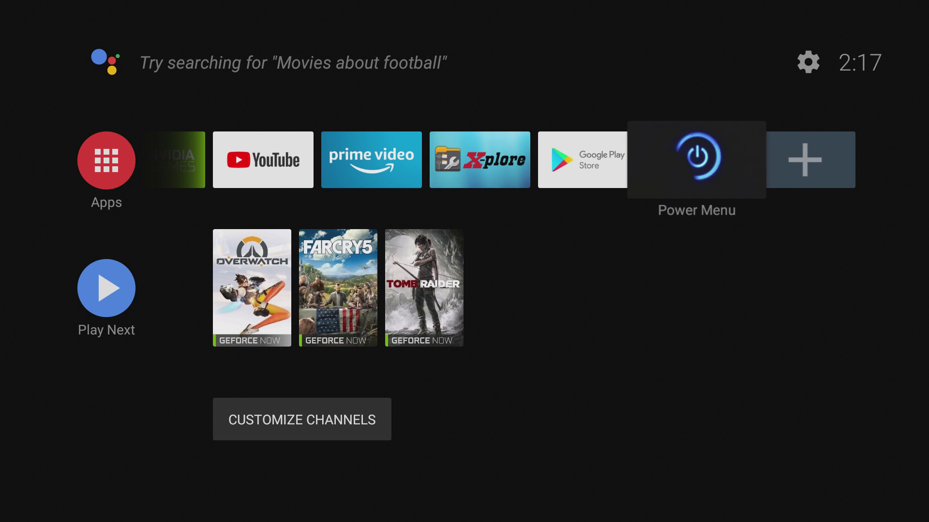
key(Left)
key(Left)
key(Left)
key(Left)
key(Left)
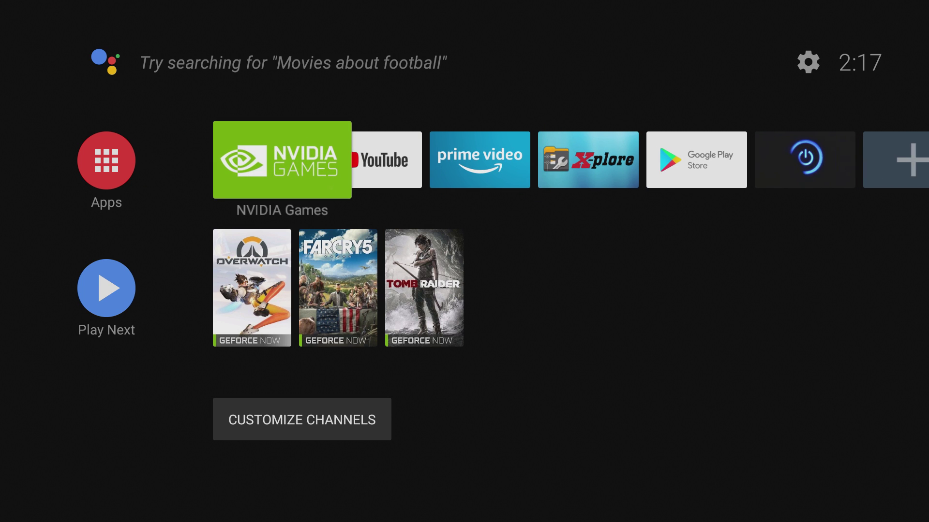
key(Down)
key(Up)
key(Right)
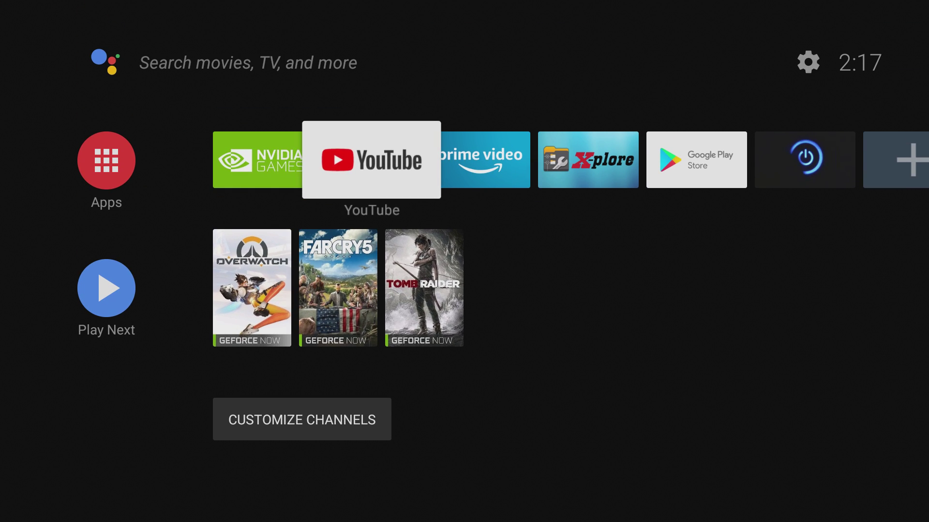
key(Right)
key(Right)
key(Right)
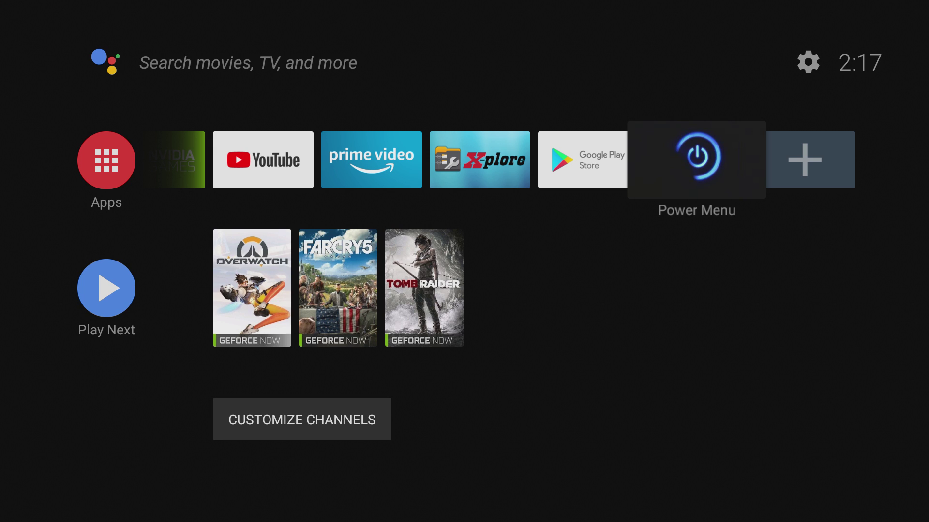
Open the Power Menu from the home screen favorites and choose the Reboot option.
key(Return)
key(Down)
key(Down)
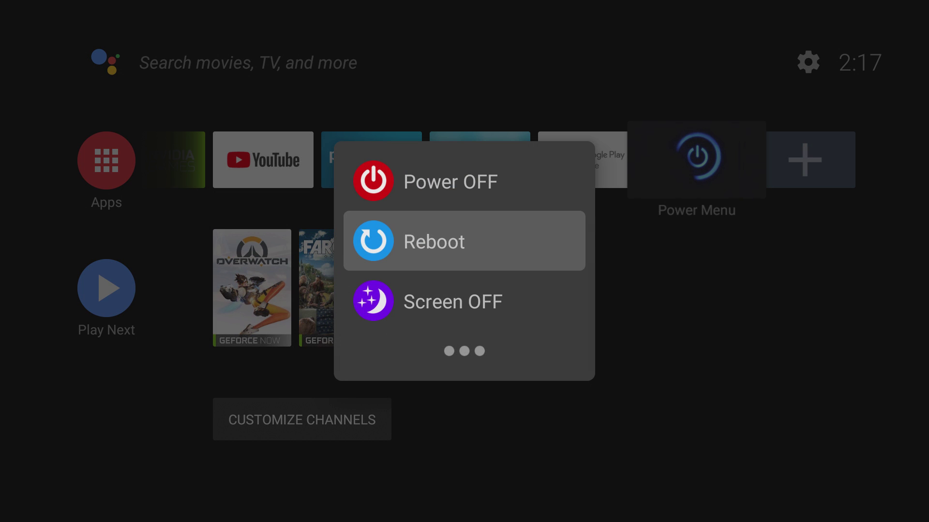
key(Up)
key(Up)
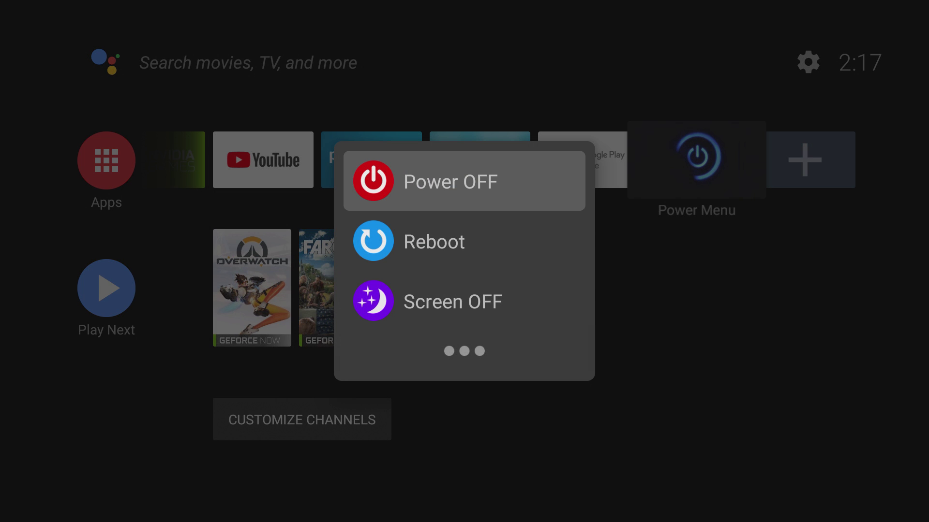
key(Down)
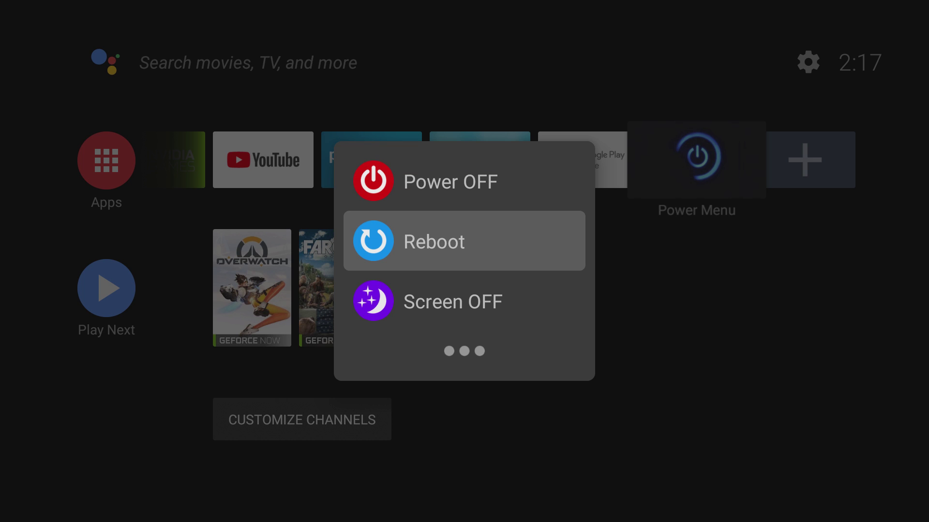
key(Return)
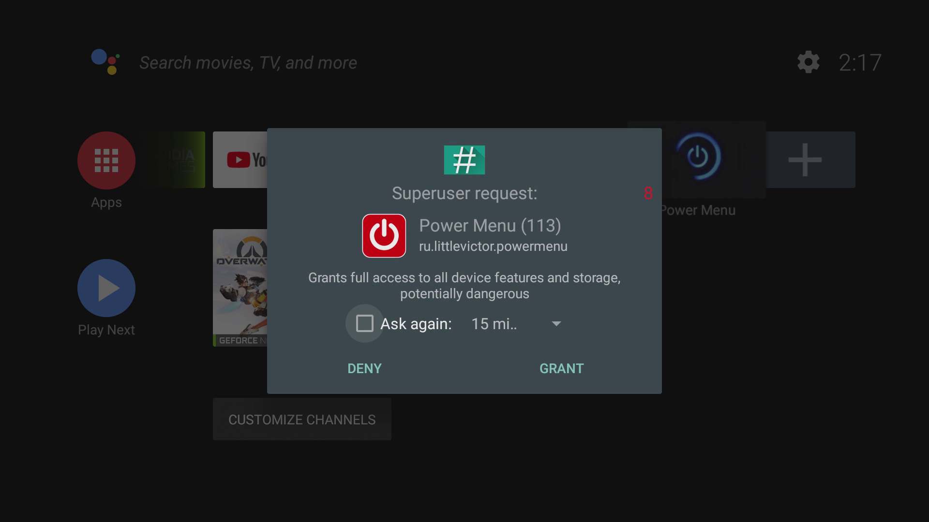
Grant the Power Menu app's superuser request.
key(Down)
key(Right)
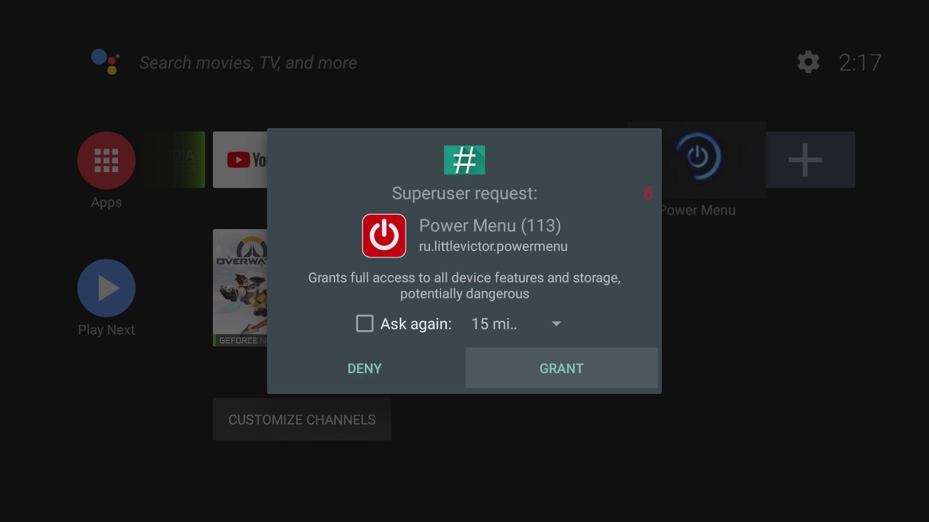
key(Return)
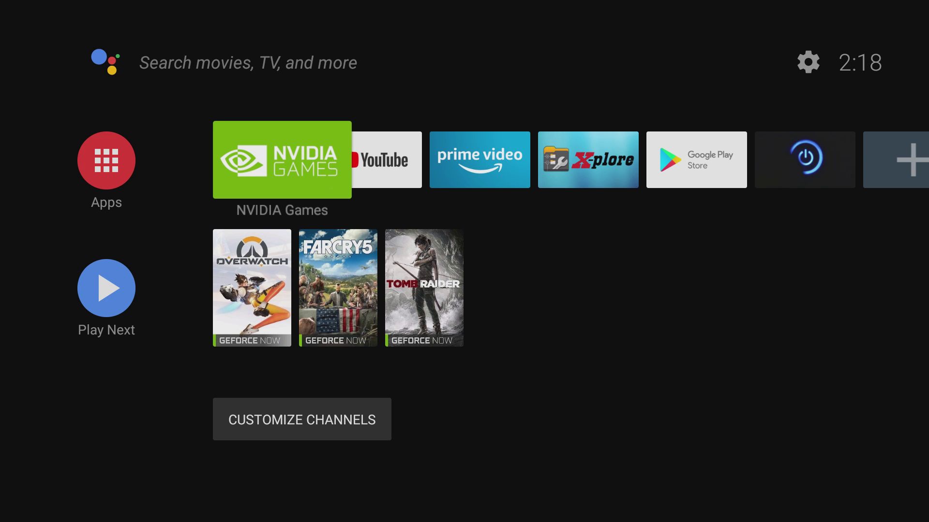
Open the Power Menu from the favorites row and choose the Screen OFF option.
key(Right)
key(Right)
key(Right)
key(Right)
key(Right)
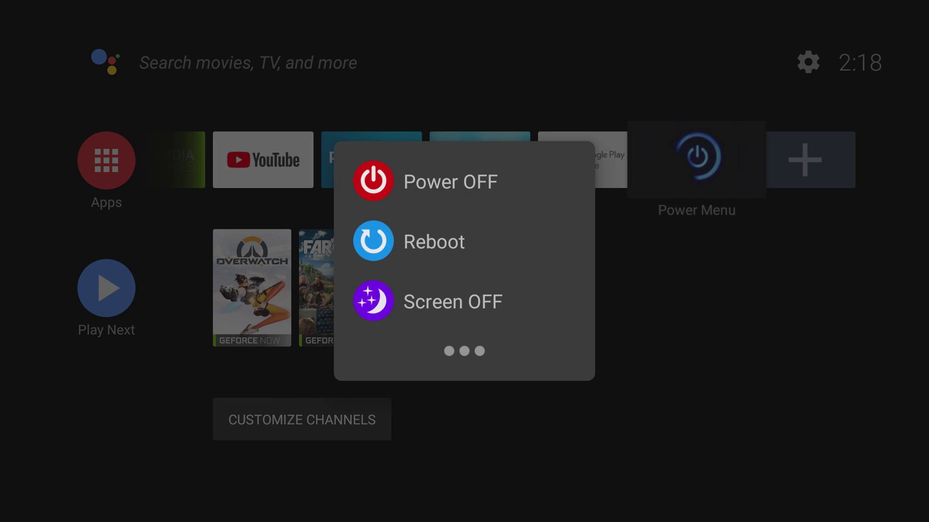
key(Down)
key(Down)
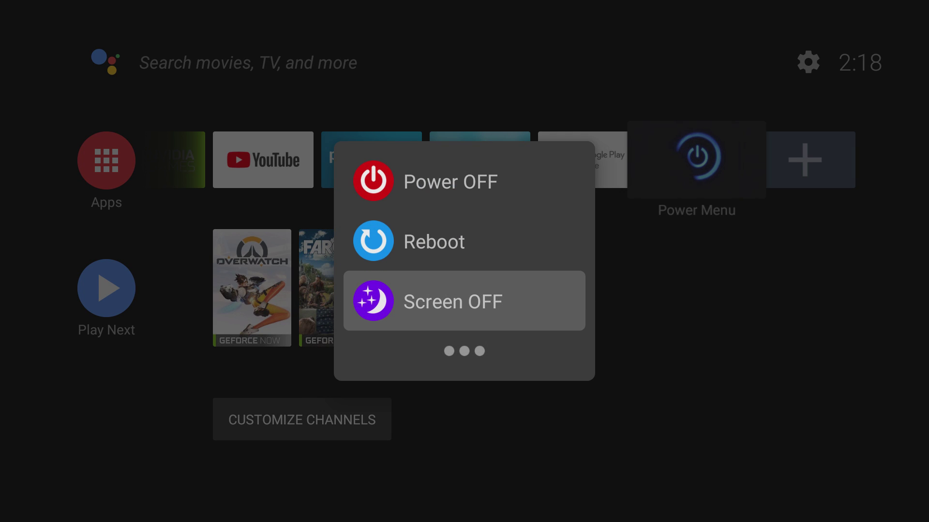
key(Return)
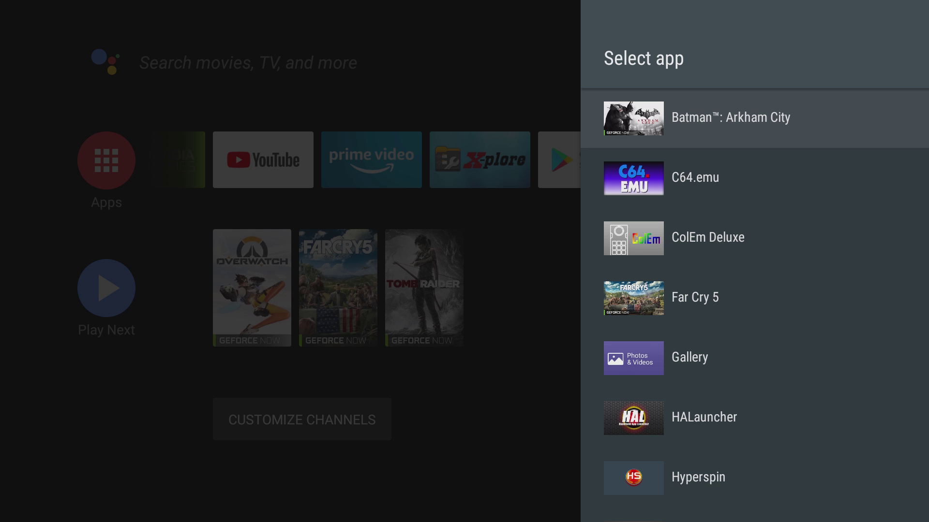
key(Return)
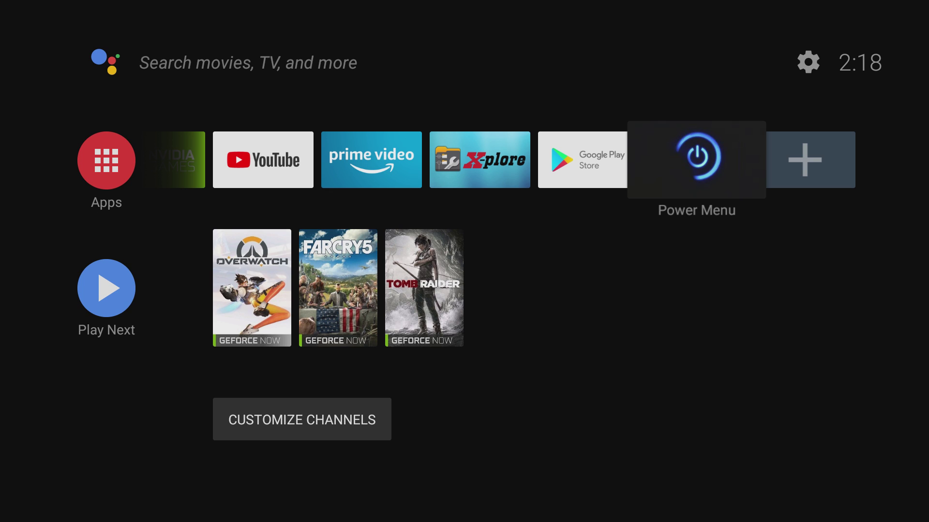
key(Left)
key(Left)
key(Left)
key(Left)
key(Right)
key(Right)
key(Right)
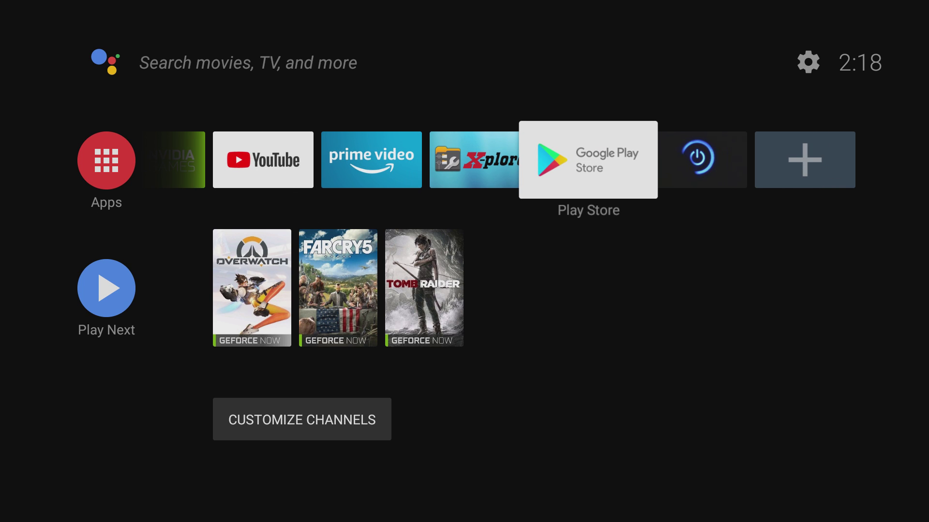
key(Up)
key(Return)
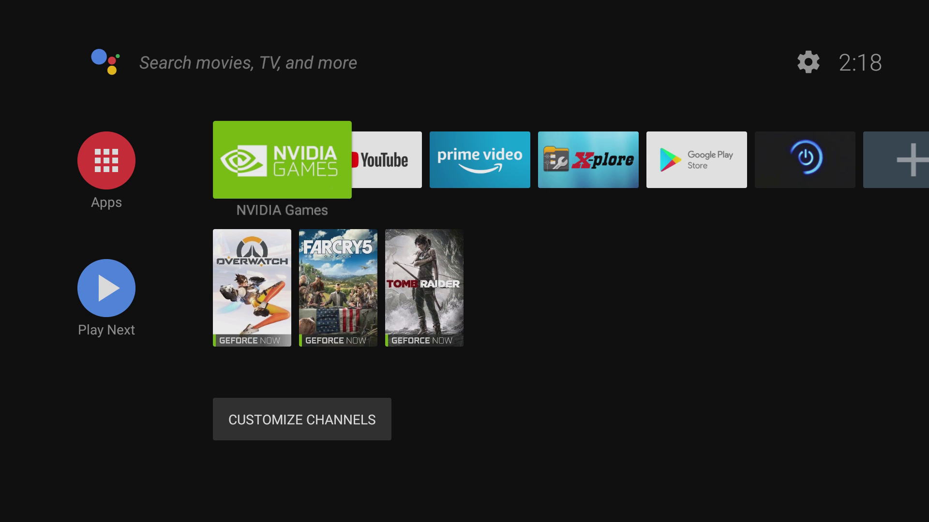
Open the Power Menu app from the end of the favorites row.
key(Right)
key(Right)
key(Right)
key(Right)
key(Right)
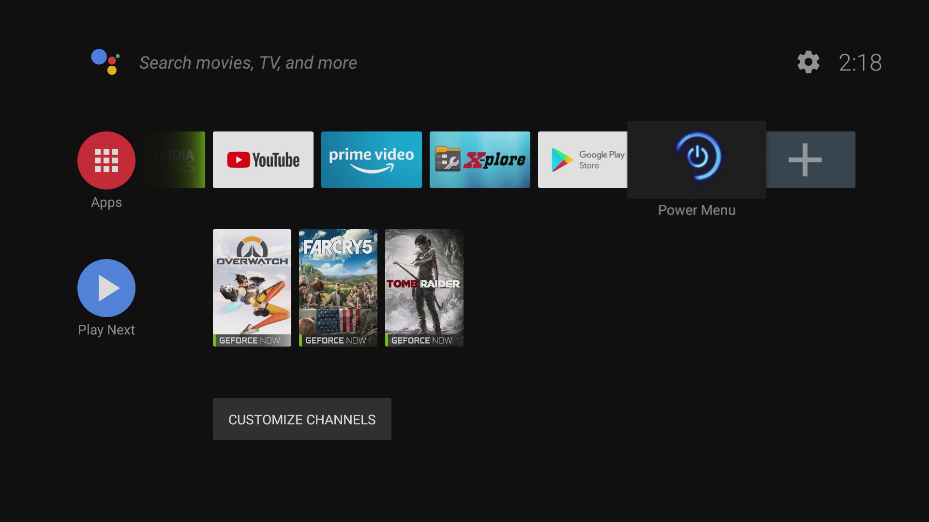
key(Return)
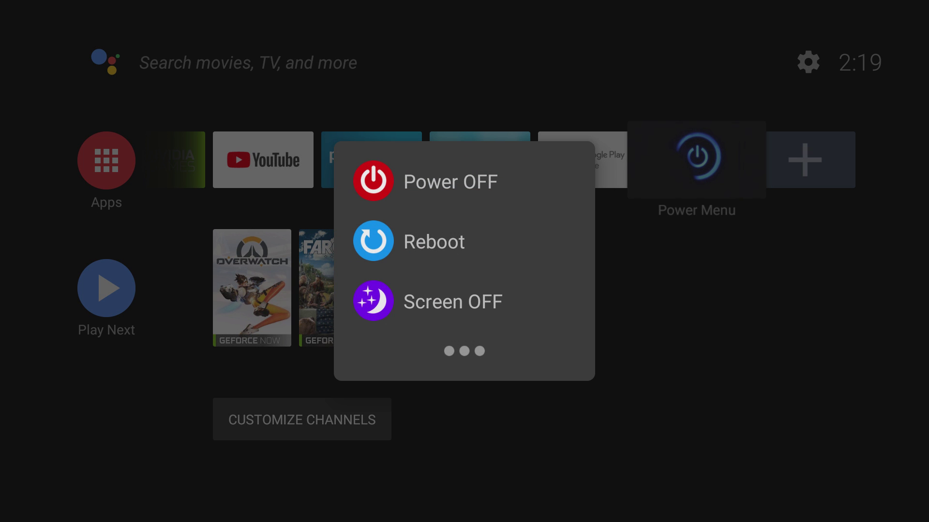